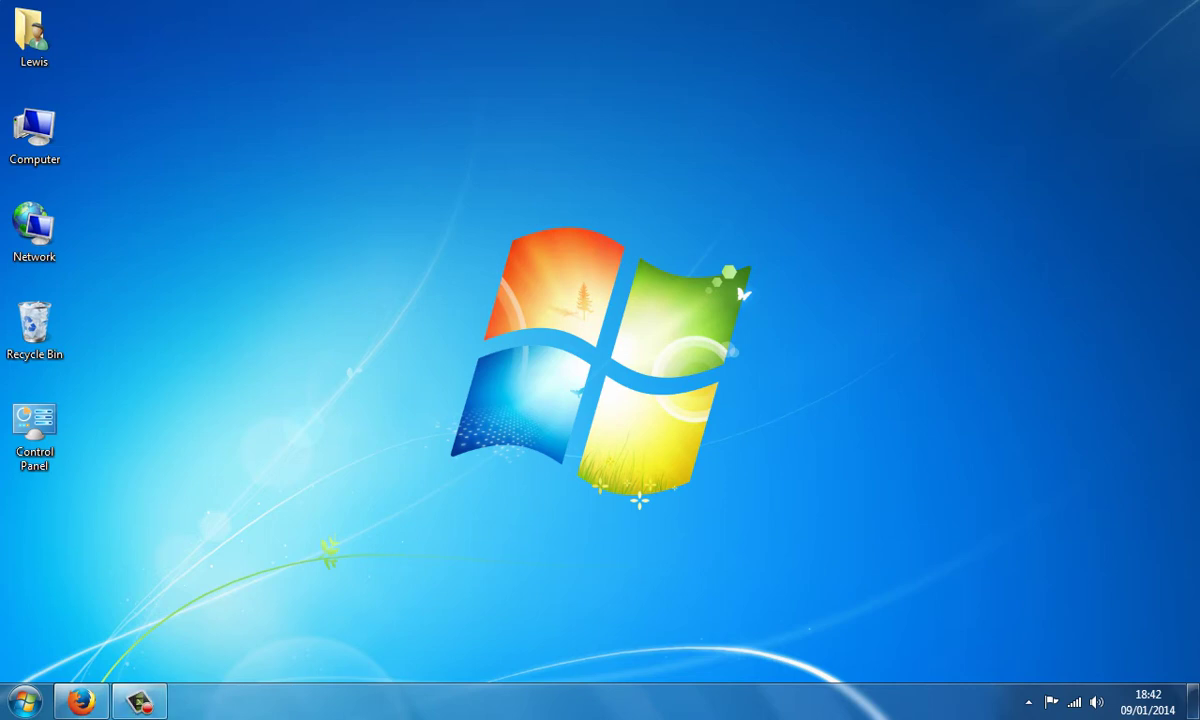
Step: Open the desktop personalization settings and apply the Windows Classic theme from the basic and high contrast themes
right_click(596, 359)
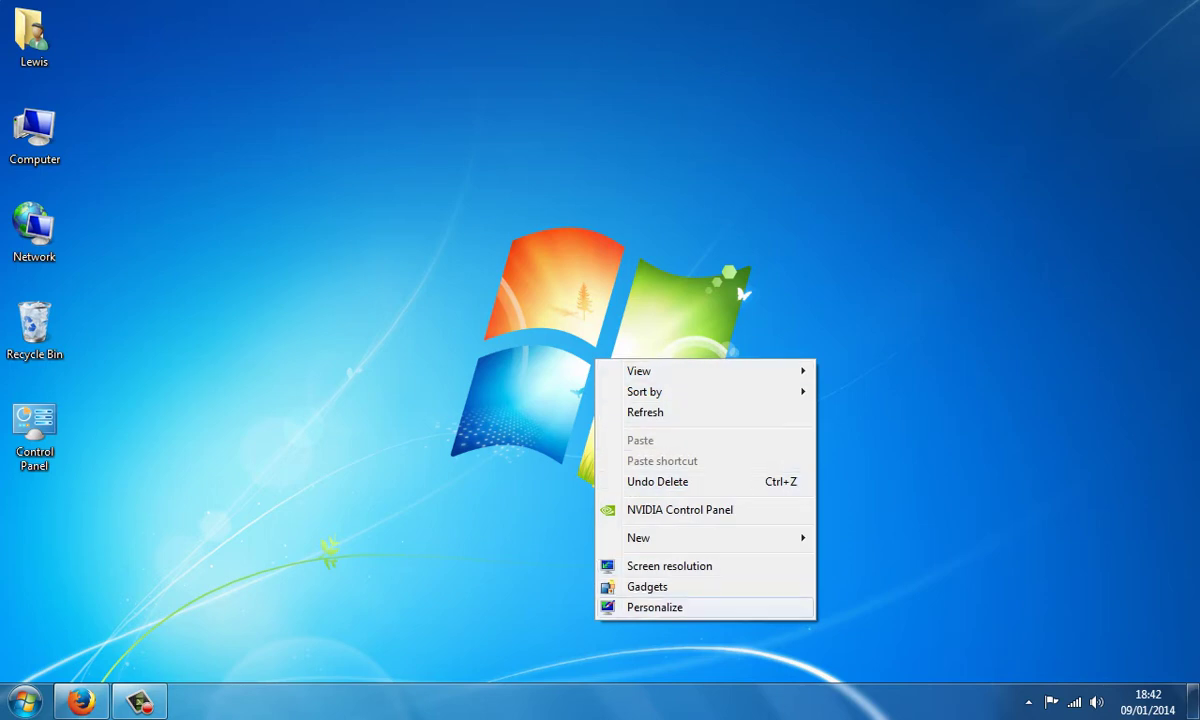
left_click(655, 607)
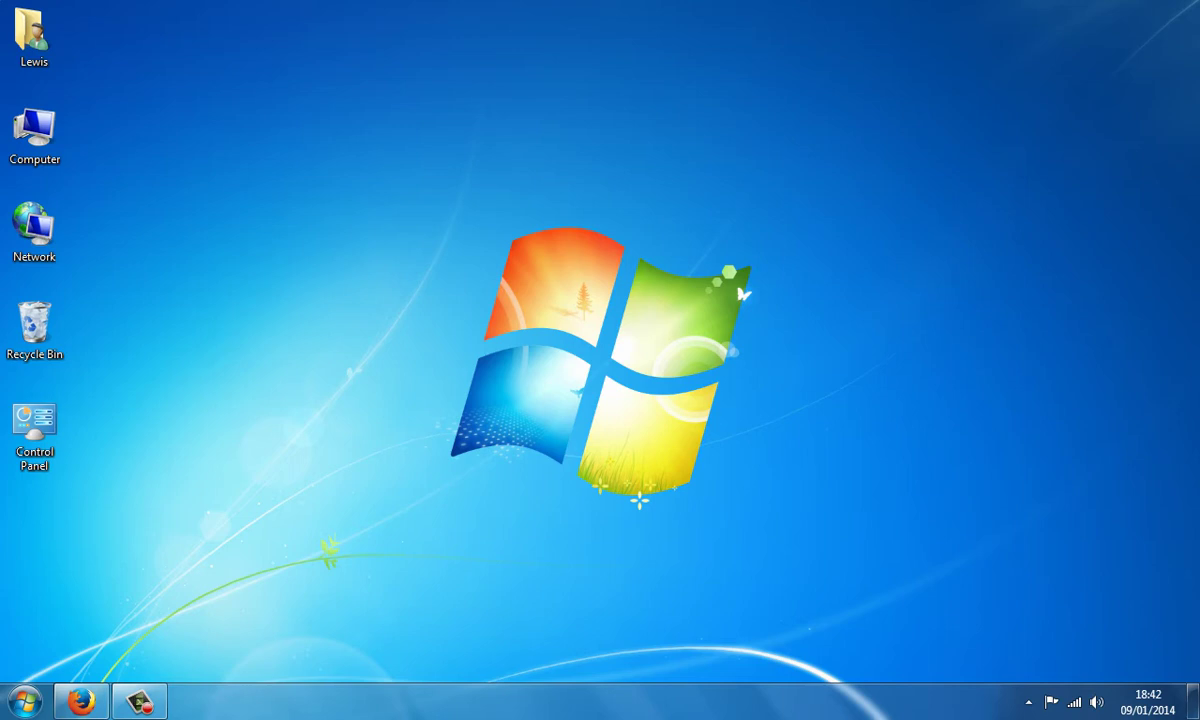
key("super+e")
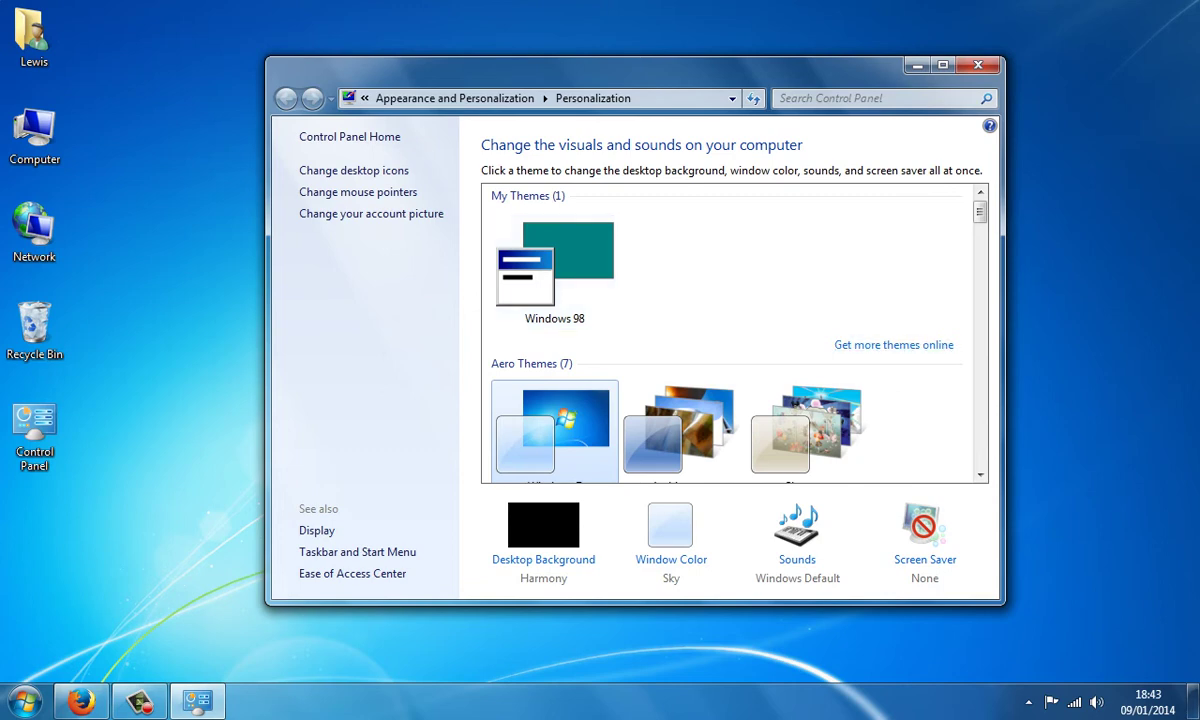
left_click_drag(980, 211, 980, 452)
scroll(727, 333, "down", 1)
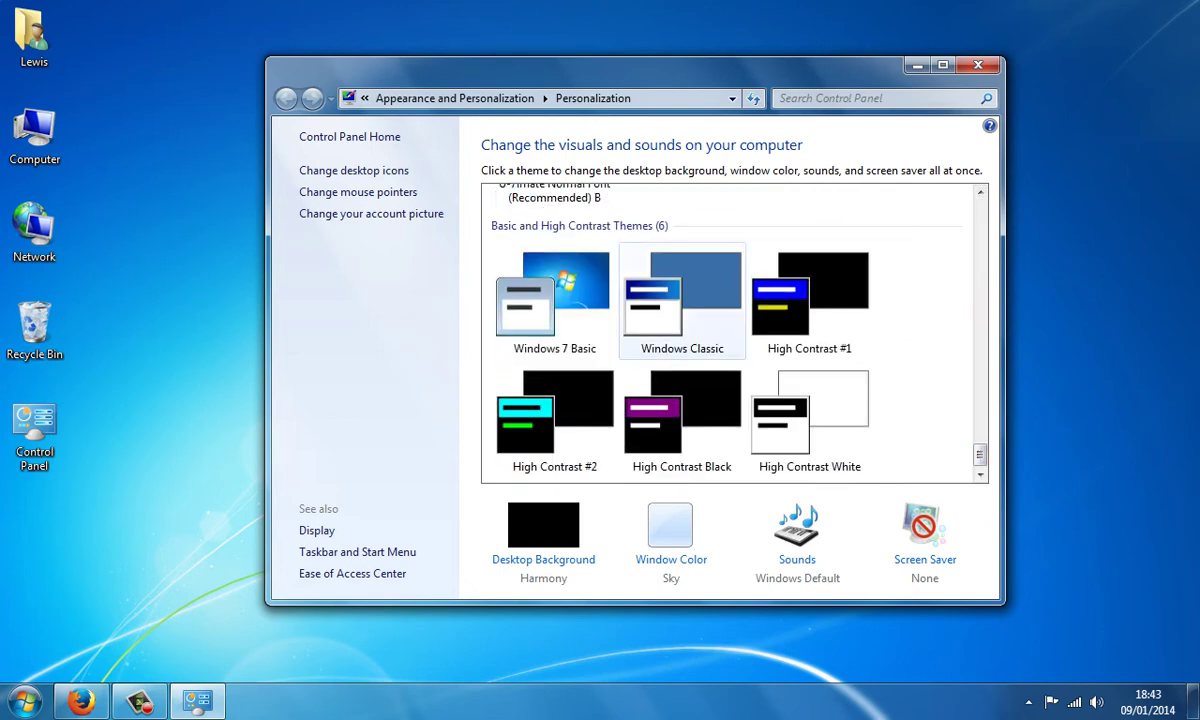
left_click(682, 300)
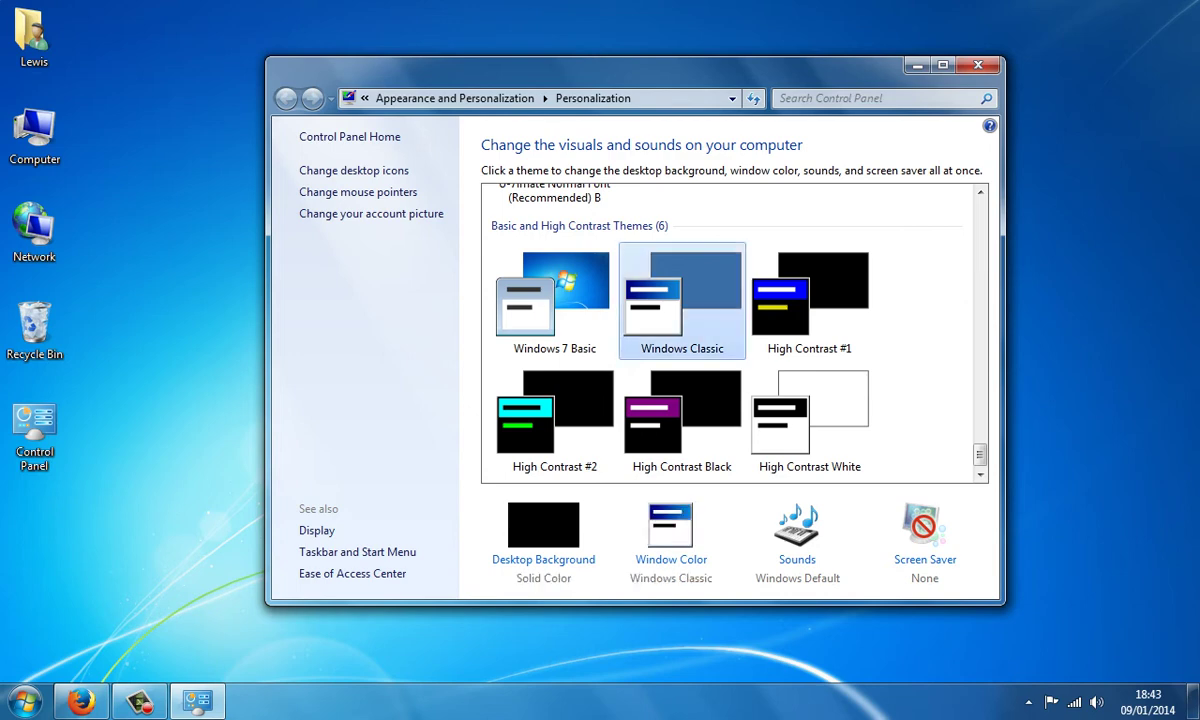
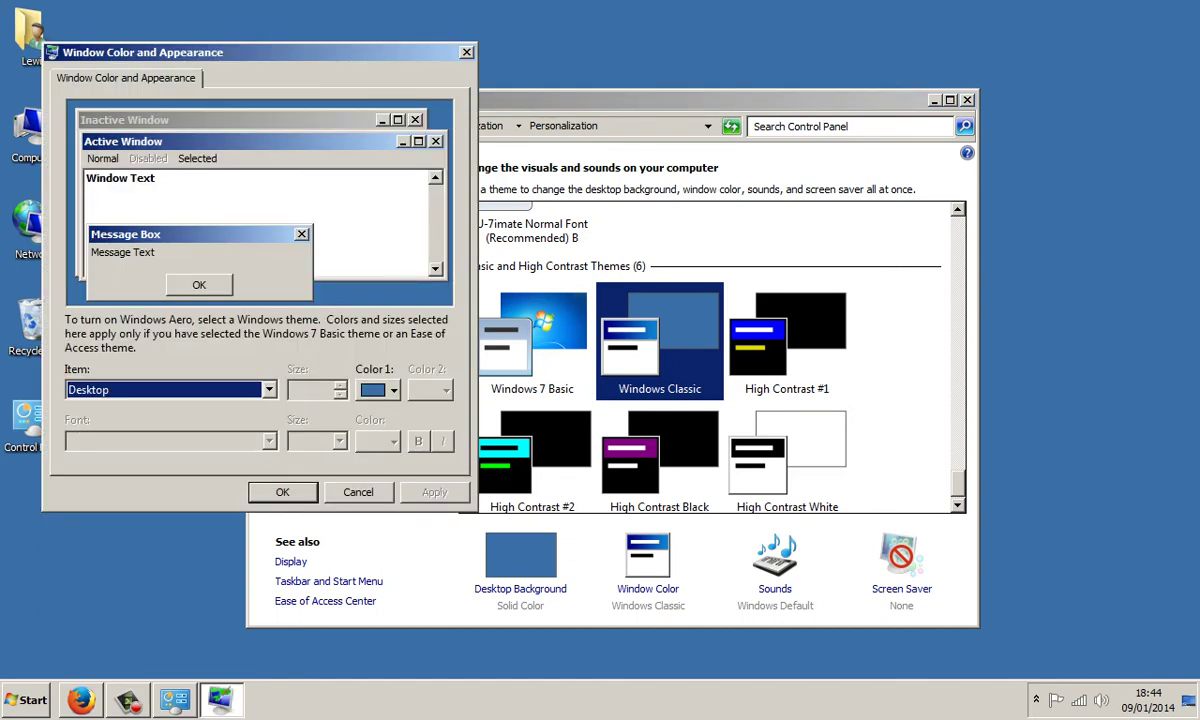
Step: Try MS Sans Serif as the Active Title Bar font in Window Color and Appearance, dismissing the dialog without applying it
left_click(269, 389)
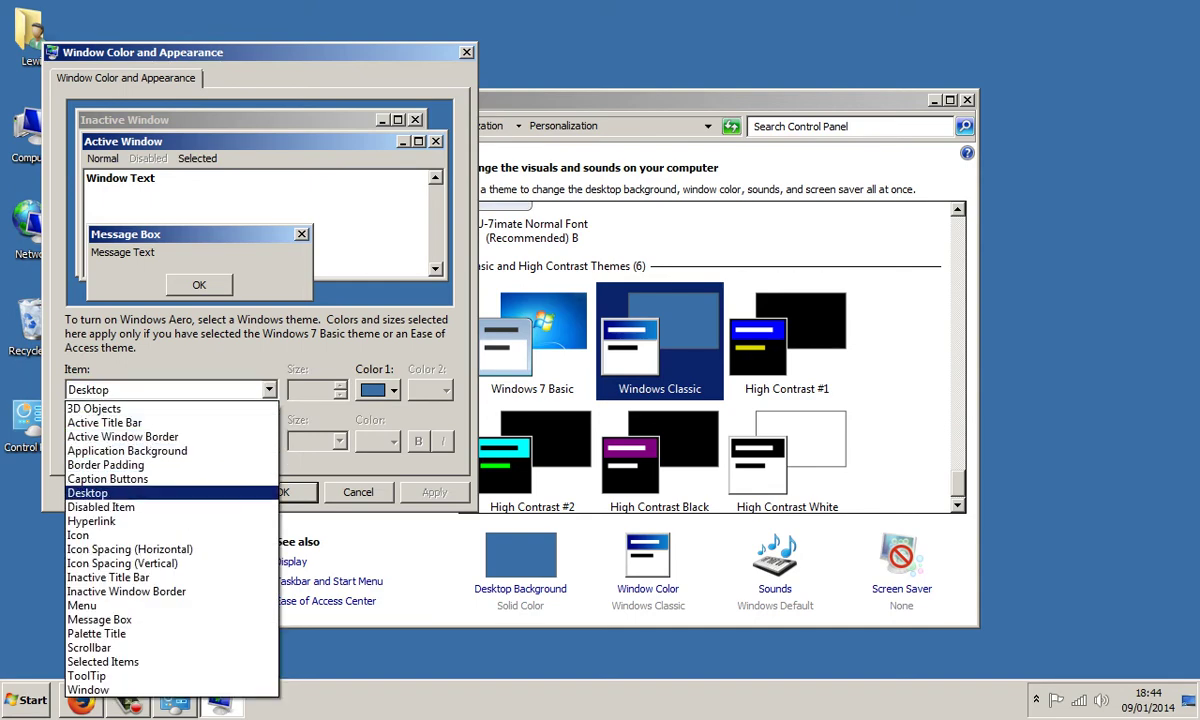
key("Up")
key("Up")
key("Up")
key("Up")
key("Up")
key("Up")
key("Up")
key("Up")
key("Up")
key("Up")
key("Up")
key("Down")
key("Return")
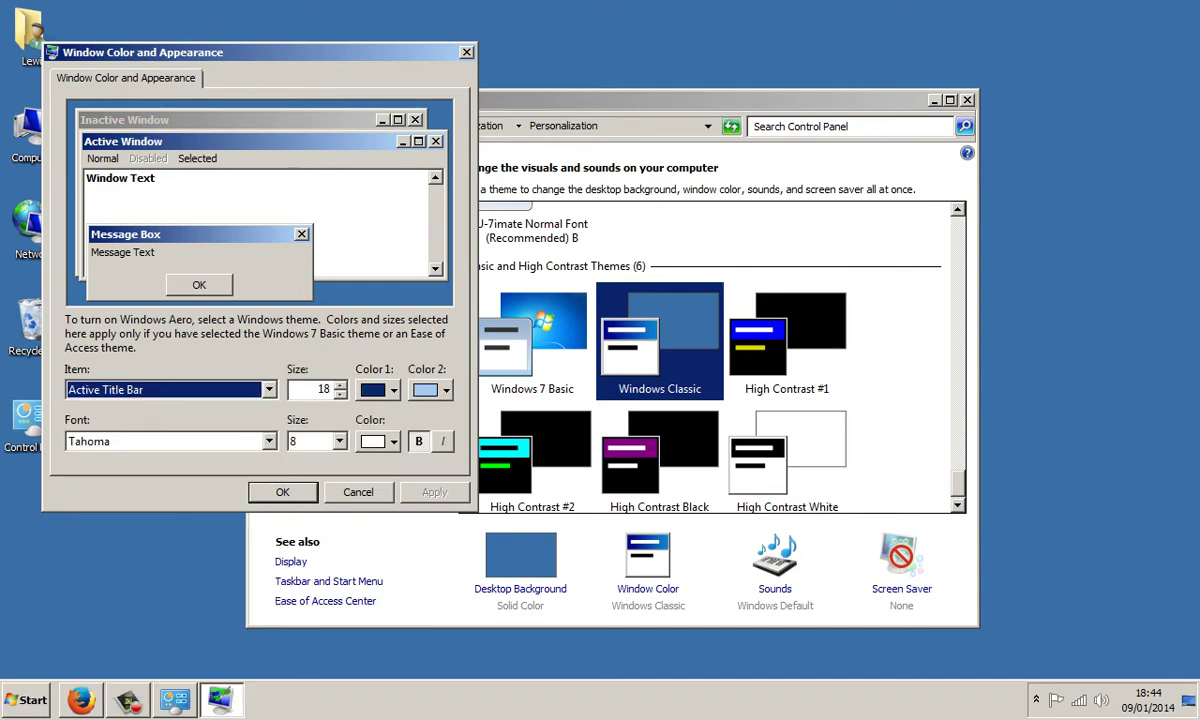
left_click(269, 441)
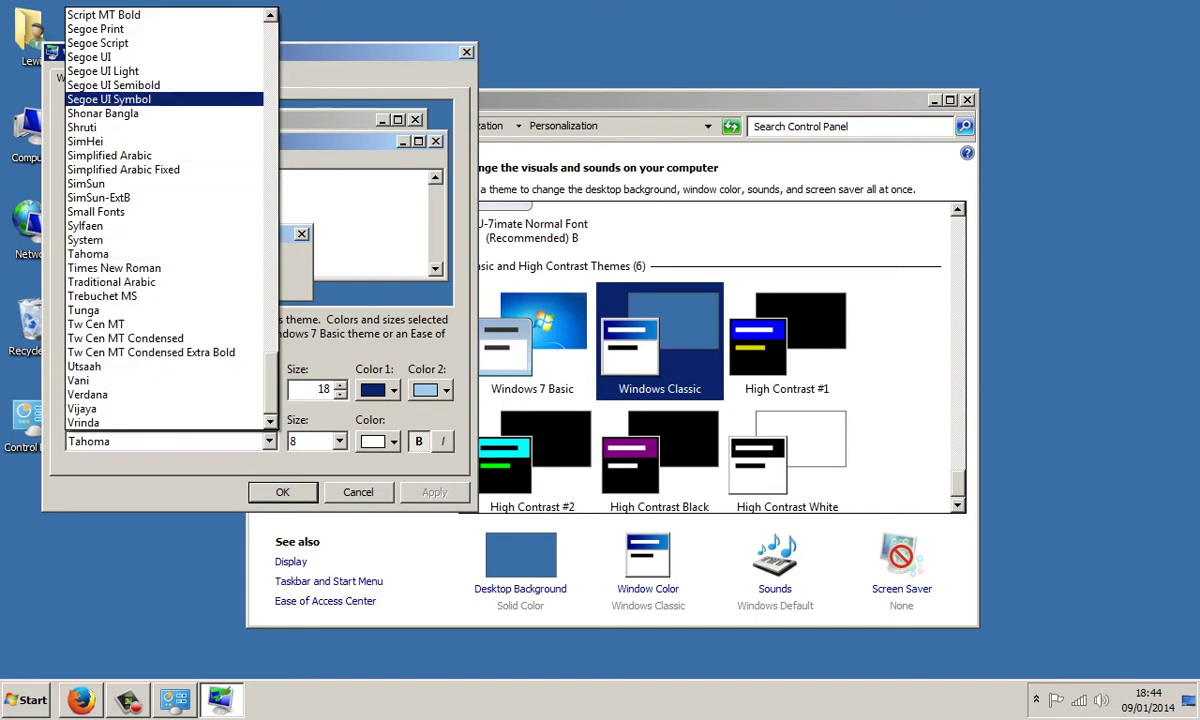
scroll(163, 99, "up", 3)
key("Up")
key("Up")
key("Up")
key("Up")
key("Up")
key("Up")
key("Up")
key("Up")
key("Up")
key("Up")
key("Up")
key("Up")
key("Up")
key("Up")
key("Up")
key("Up")
key("Up")
key("Up")
key("Up")
key("Up")
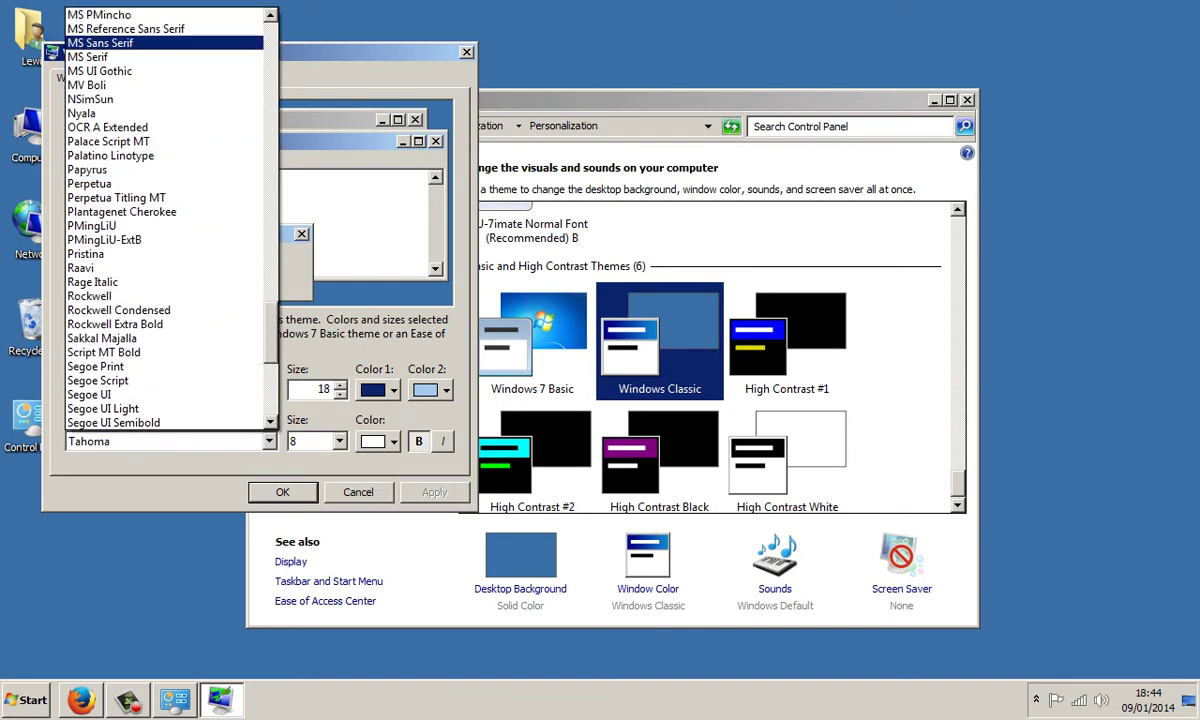
key("Return")
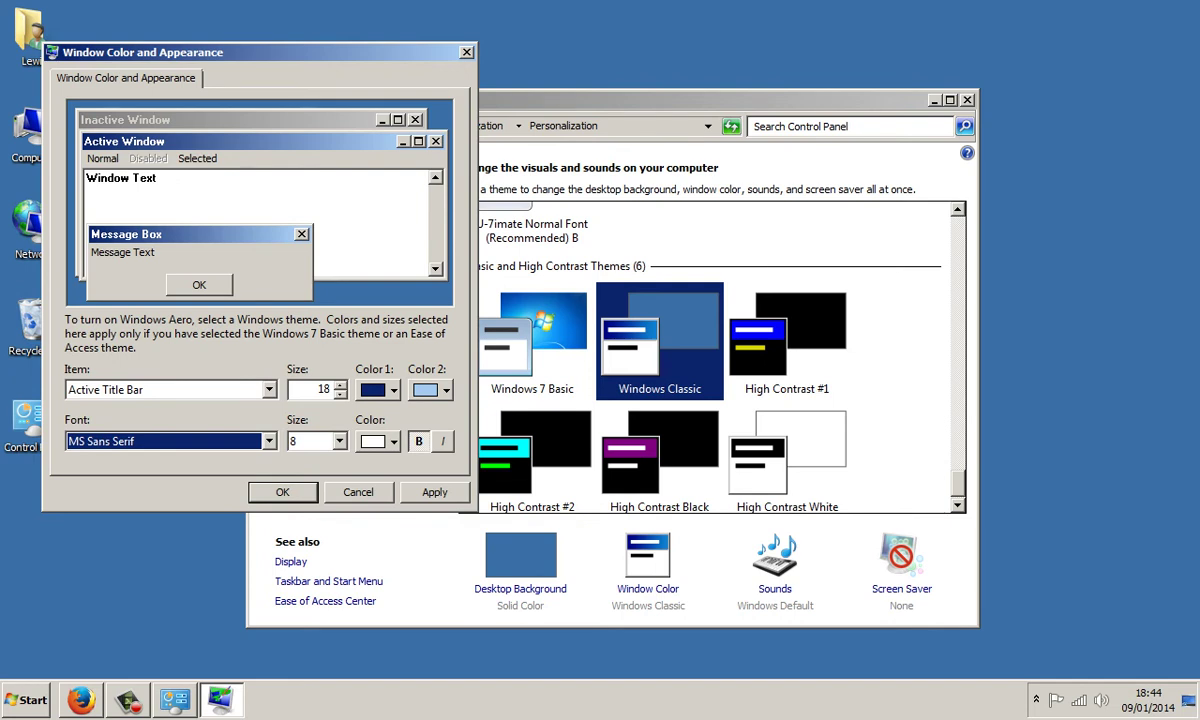
key("Escape")
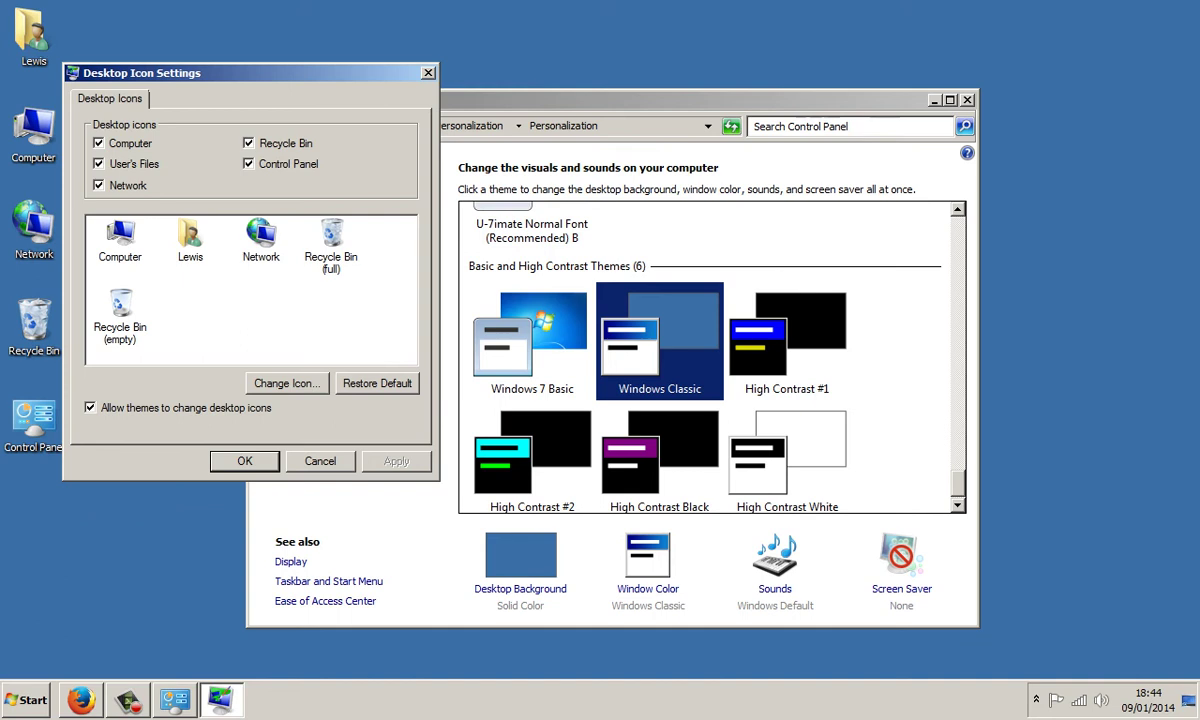
Step: Apply the classic-style icons chosen for Computer, the user's files, Network and both Recycle Bin states
left_click(128, 700)
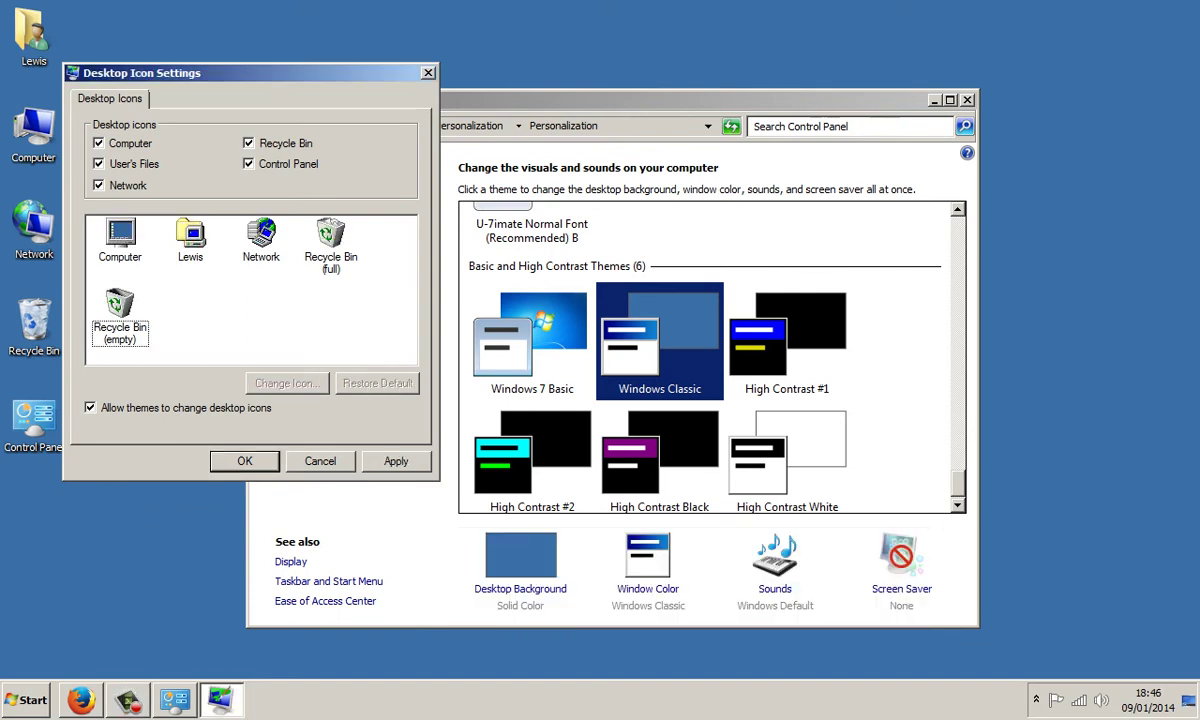
key("alt+a")
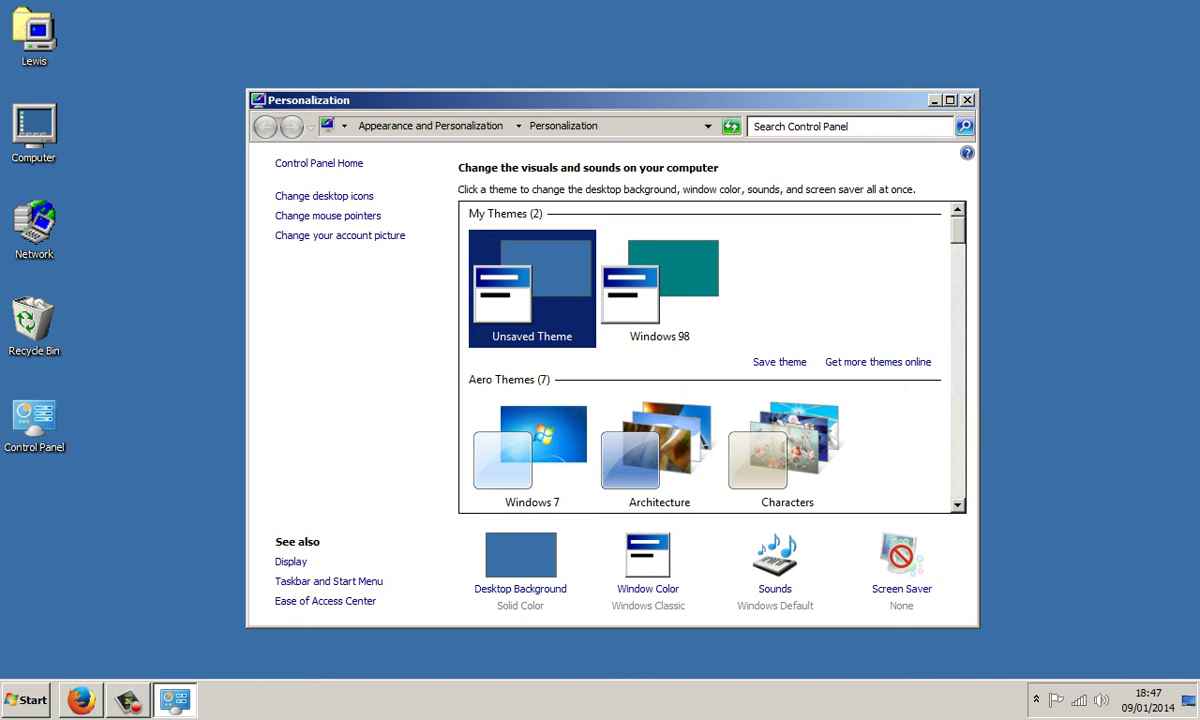
Step: Show the desktop and set its icon view to Small icons
key("super+d")
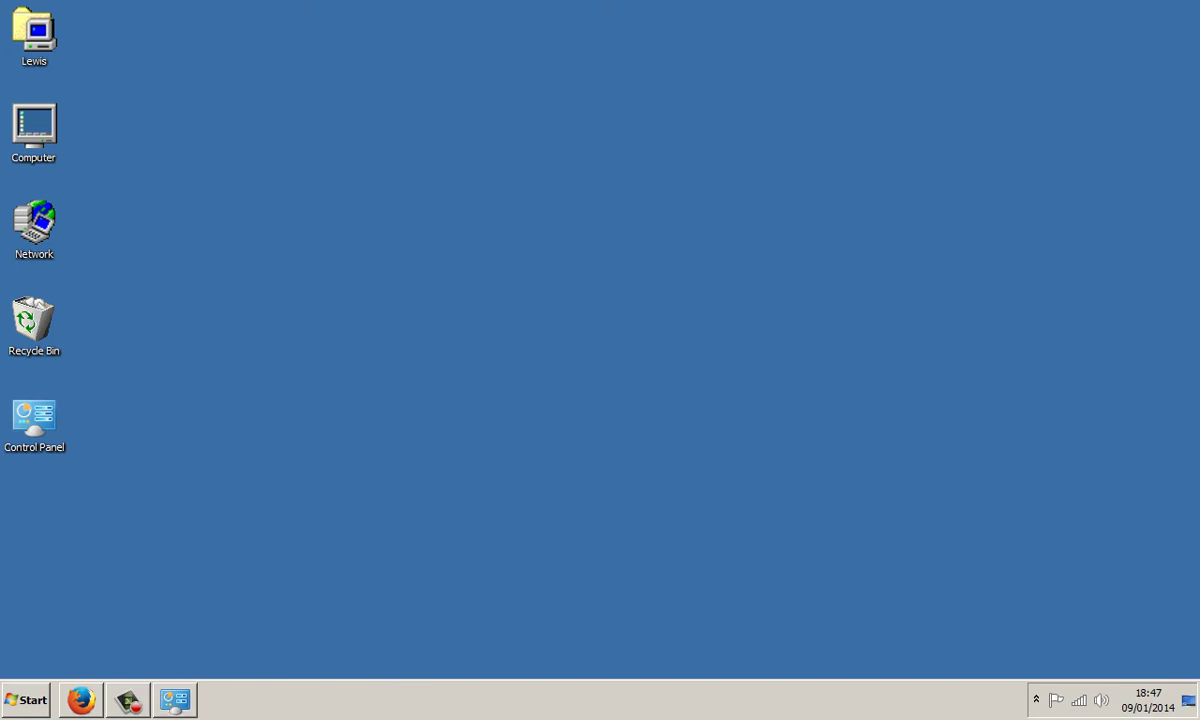
right_click(288, 155)
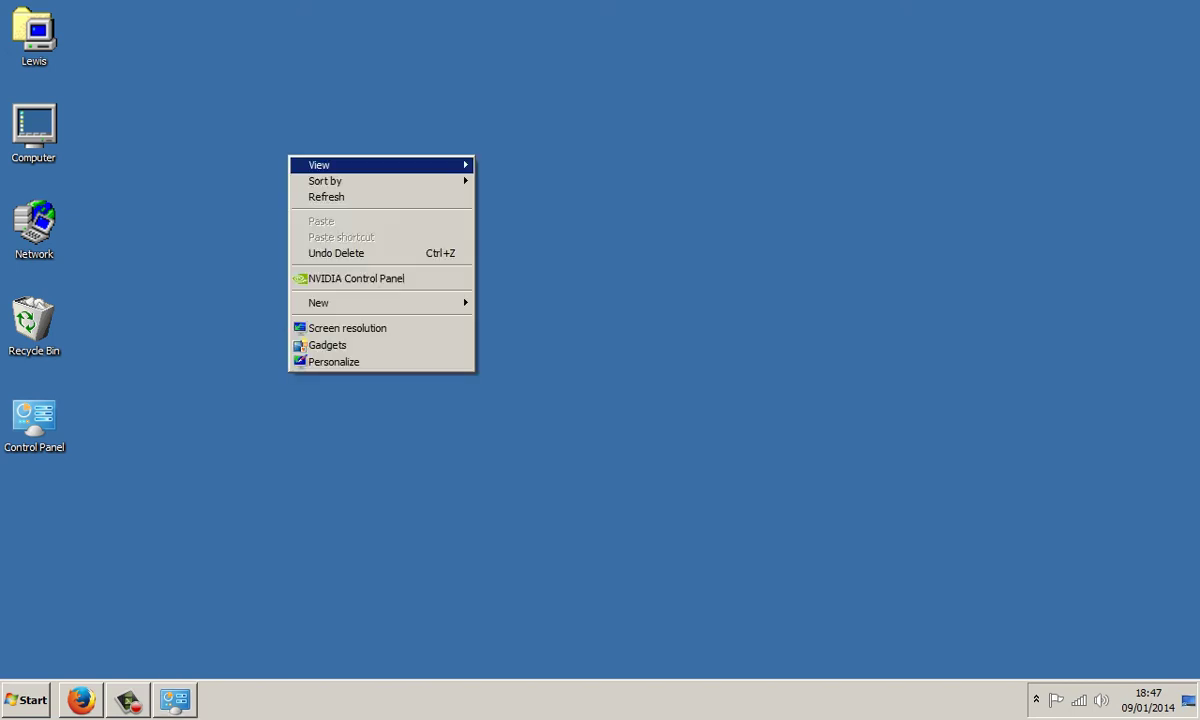
mouse_move(379, 165)
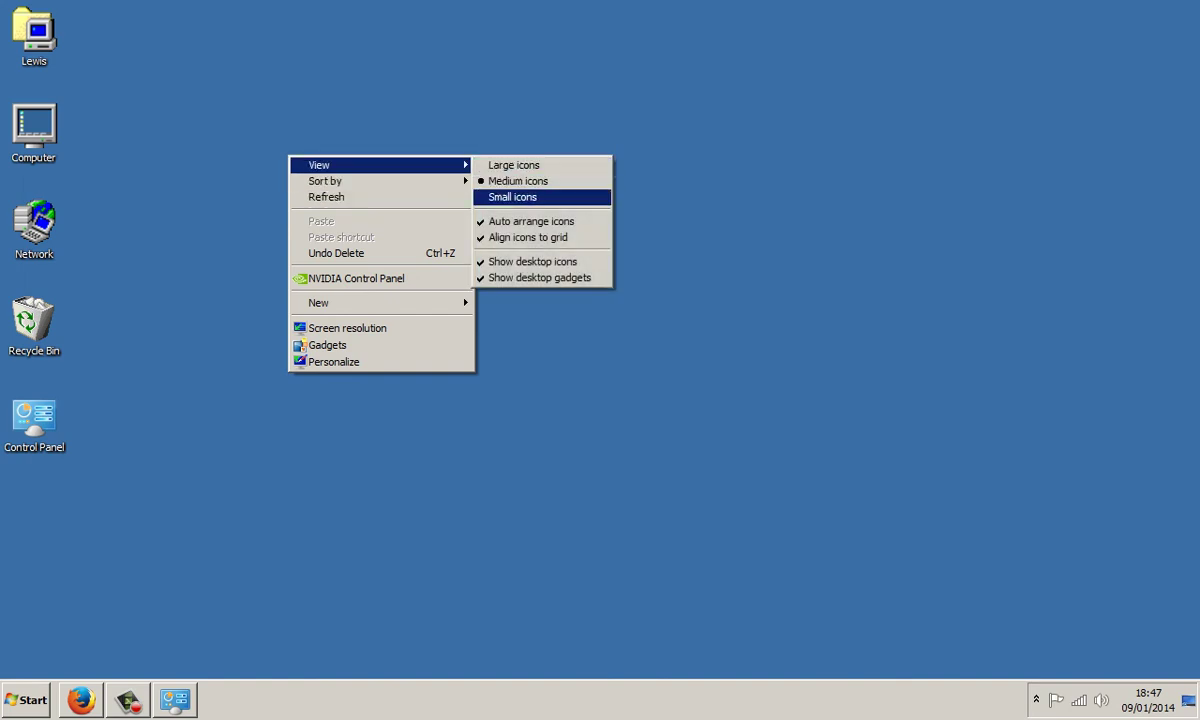
left_click(512, 197)
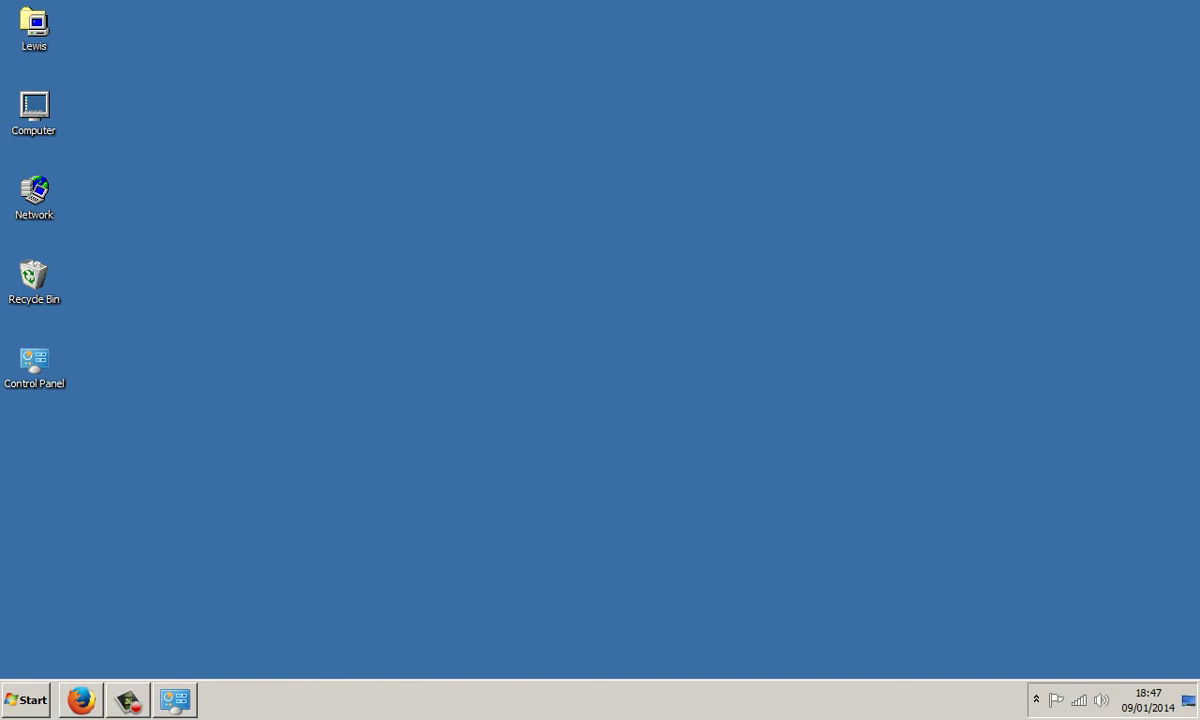
Step: Configure the taskbar to use small icons and never combine its buttons, and apply the settings
right_click(325, 700)
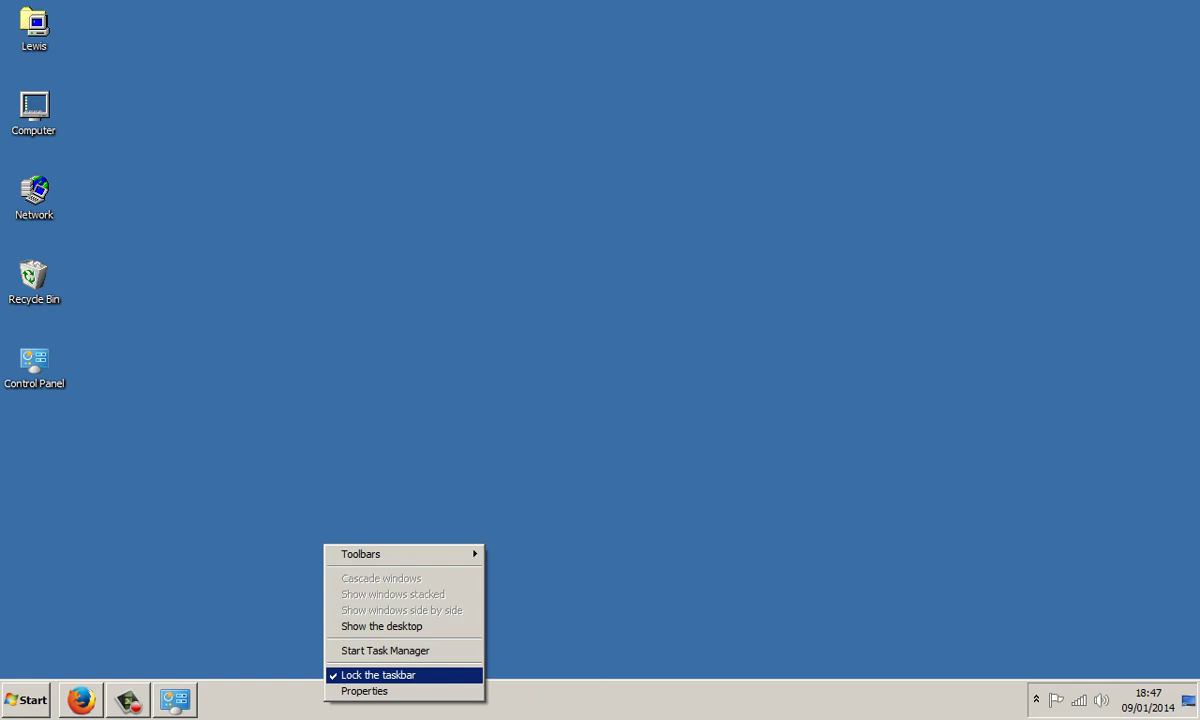
left_click(364, 691)
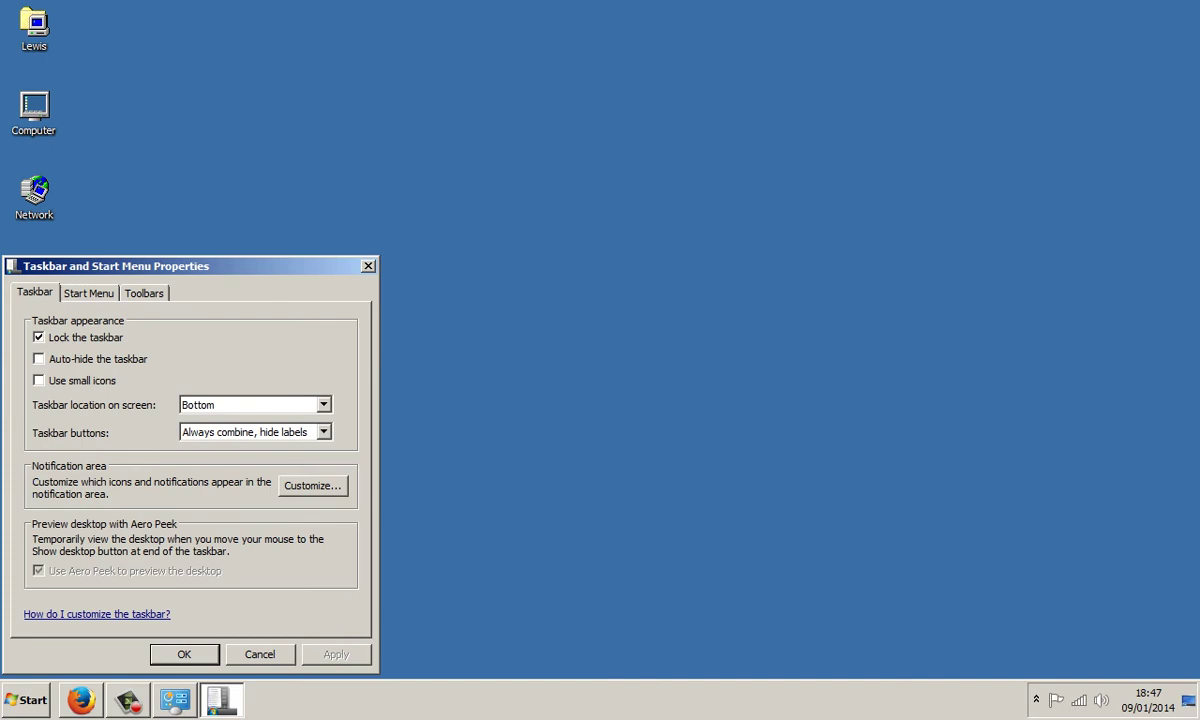
left_click(38, 380)
left_click(323, 432)
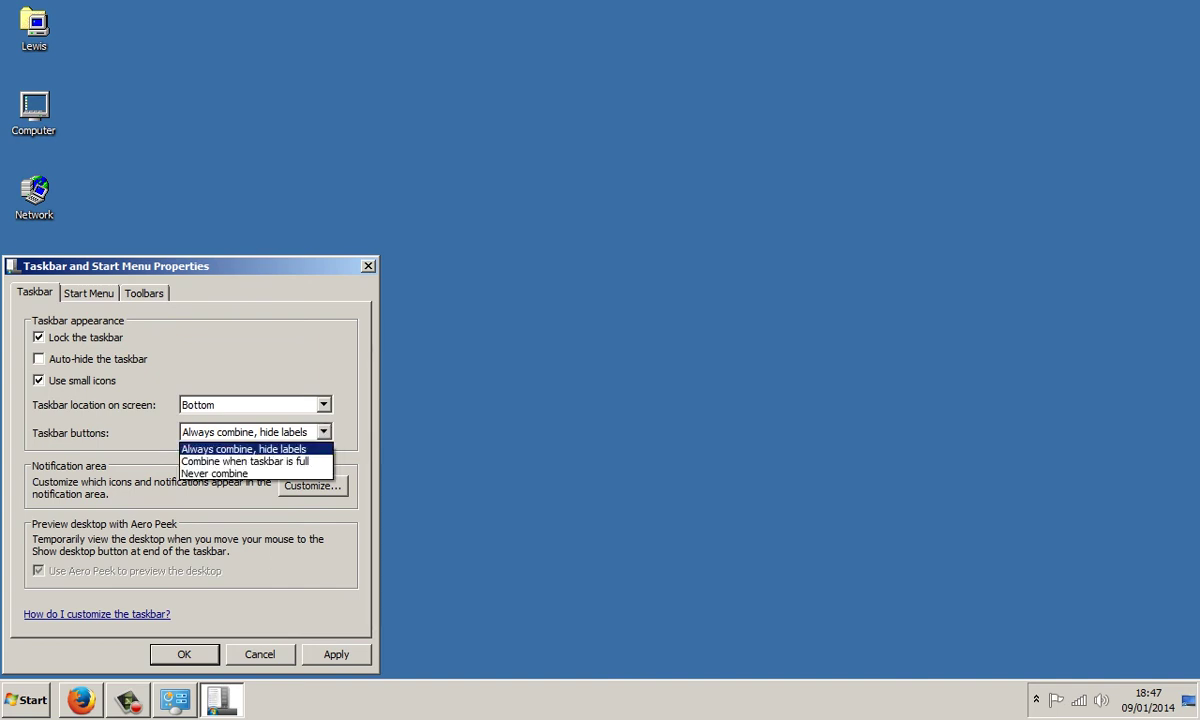
key("Down")
key("Down")
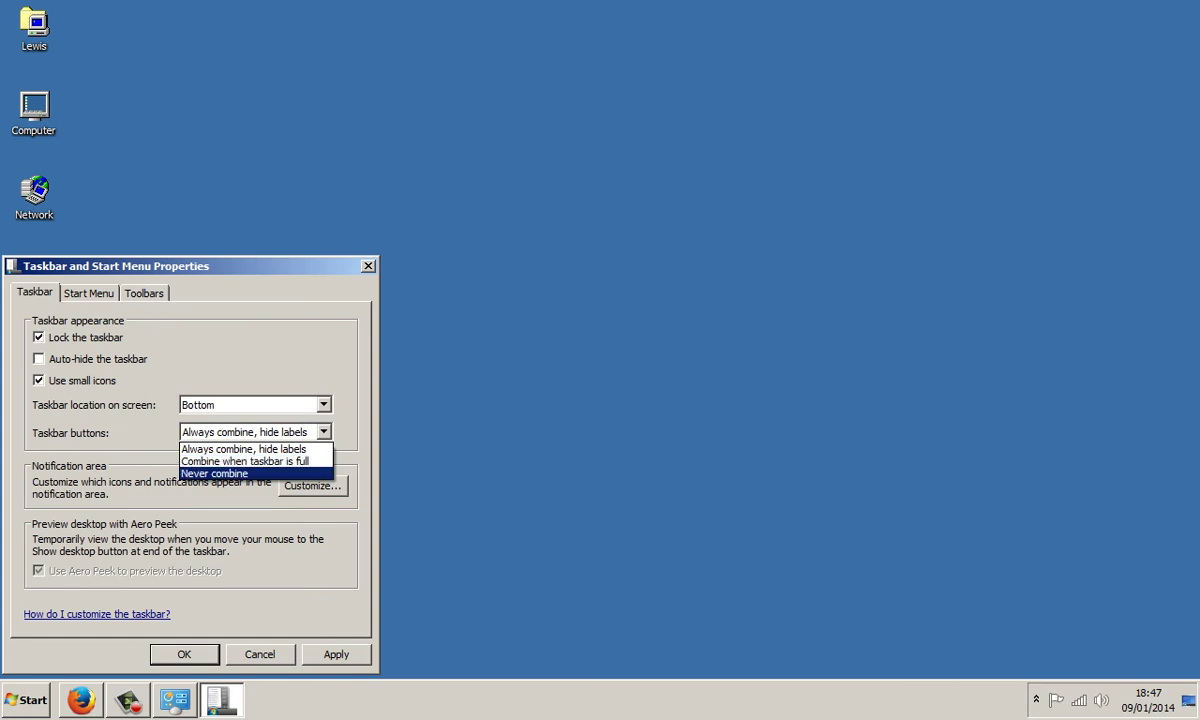
key("Return")
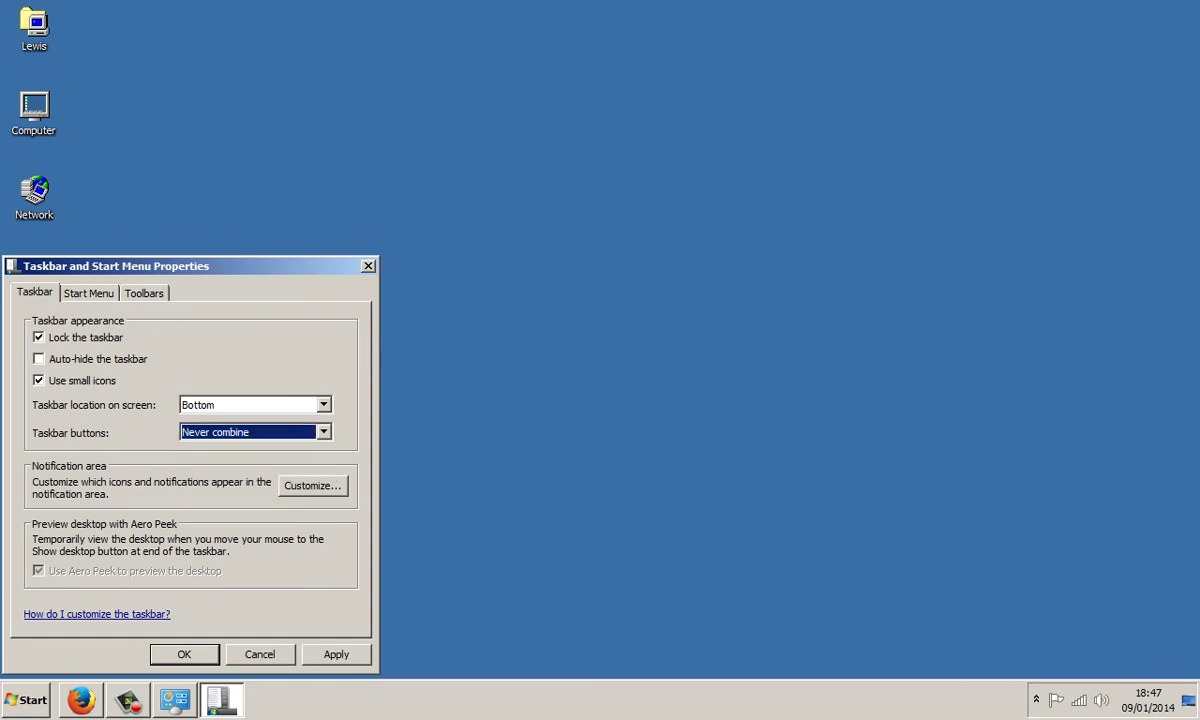
key("alt+a")
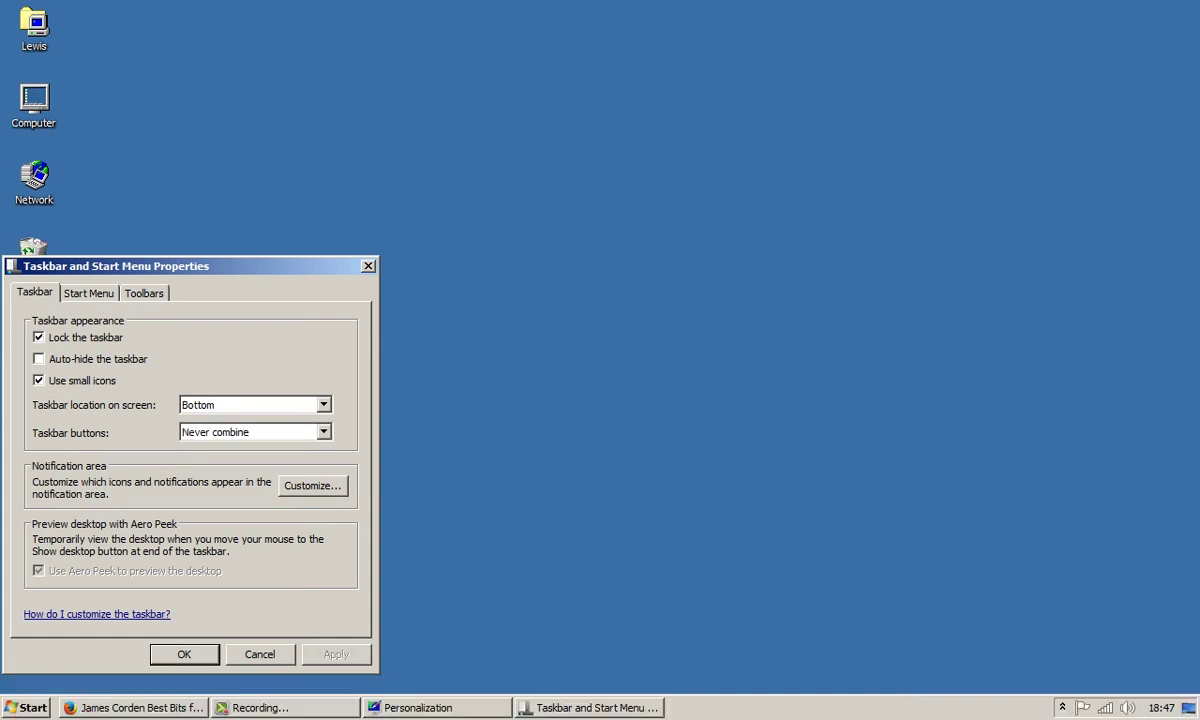
key("Return")
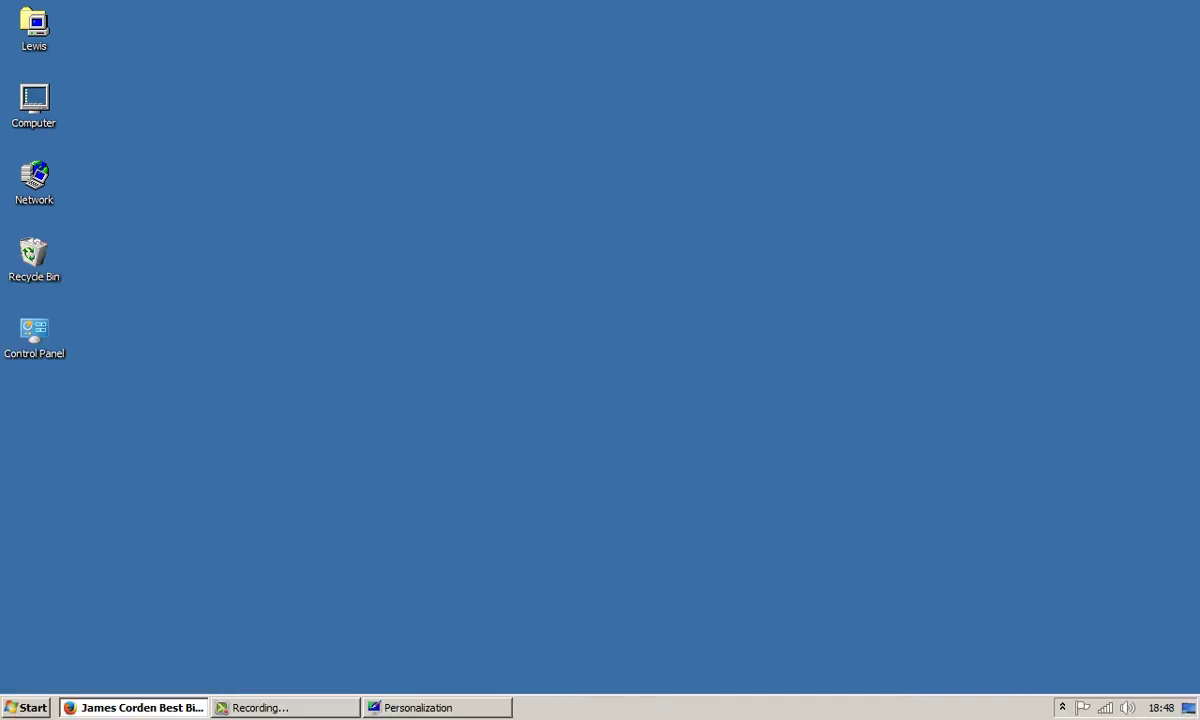
left_click_drag(133, 707, 294, 707)
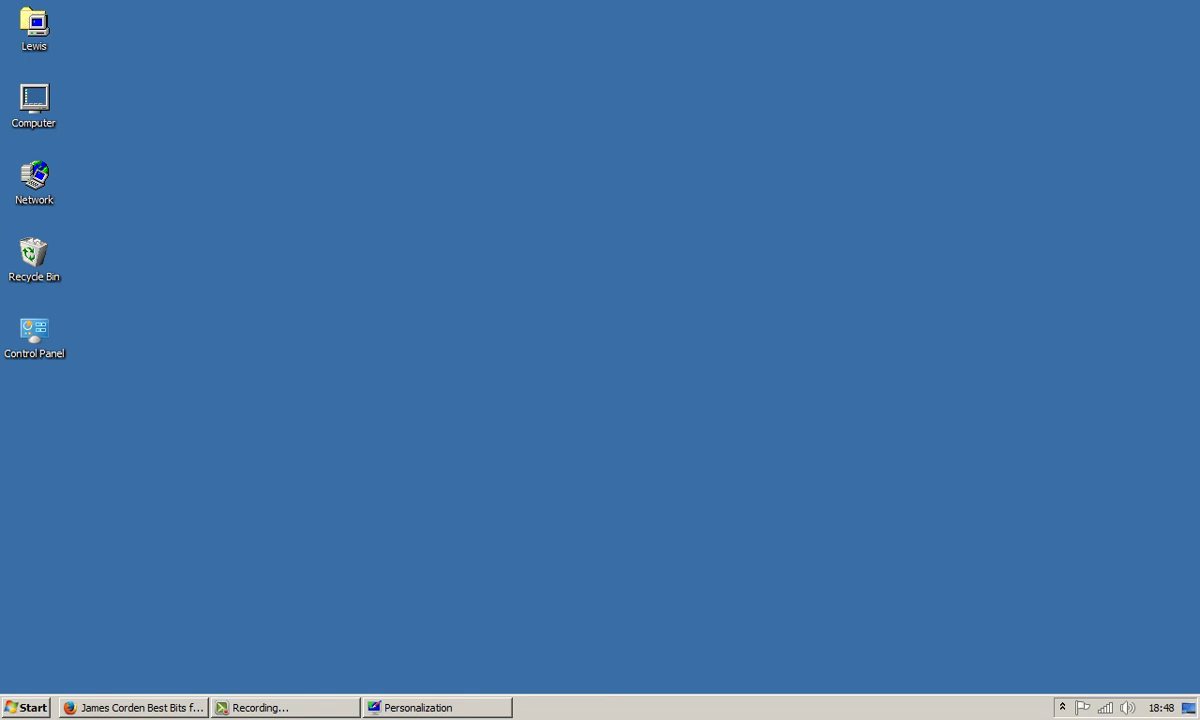
left_click(133, 707)
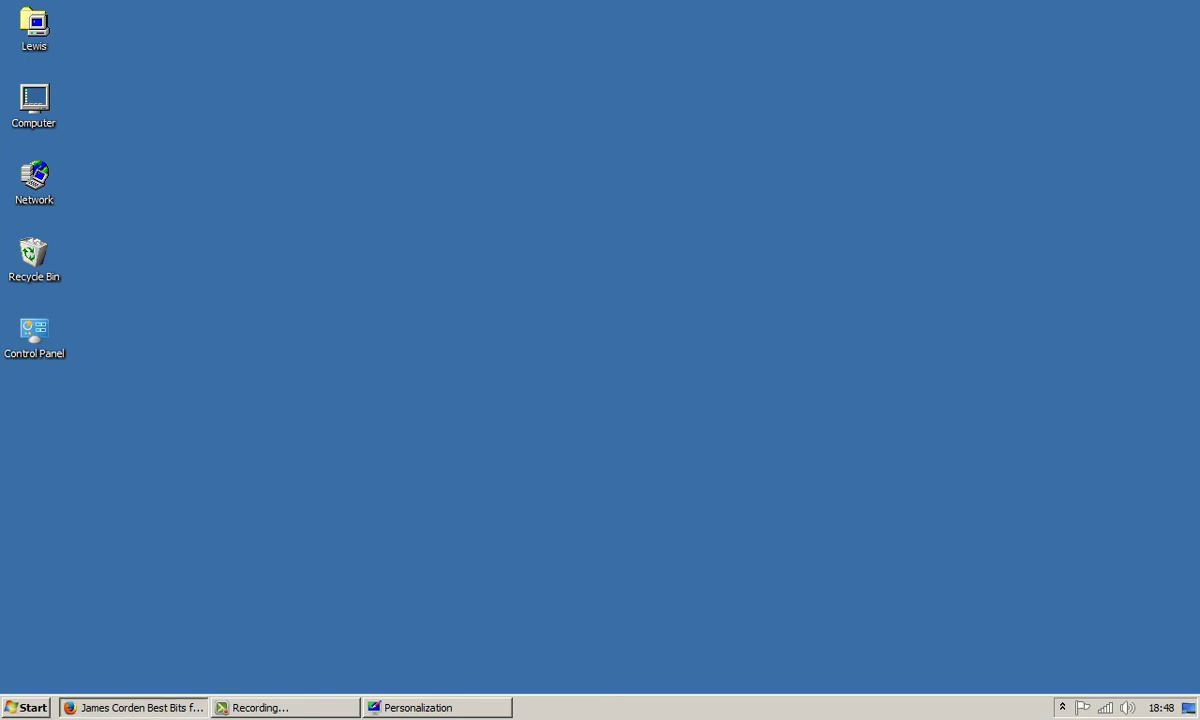
left_click(285, 707)
key("alt+Escape")
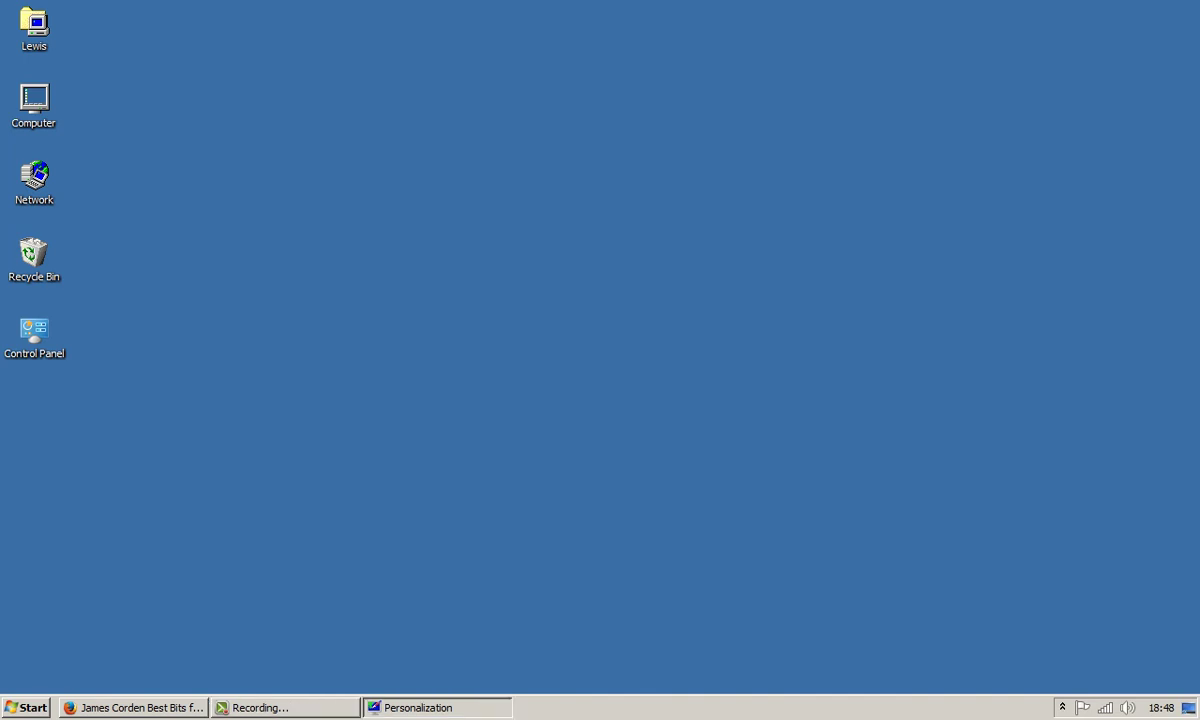
key("alt+Escape")
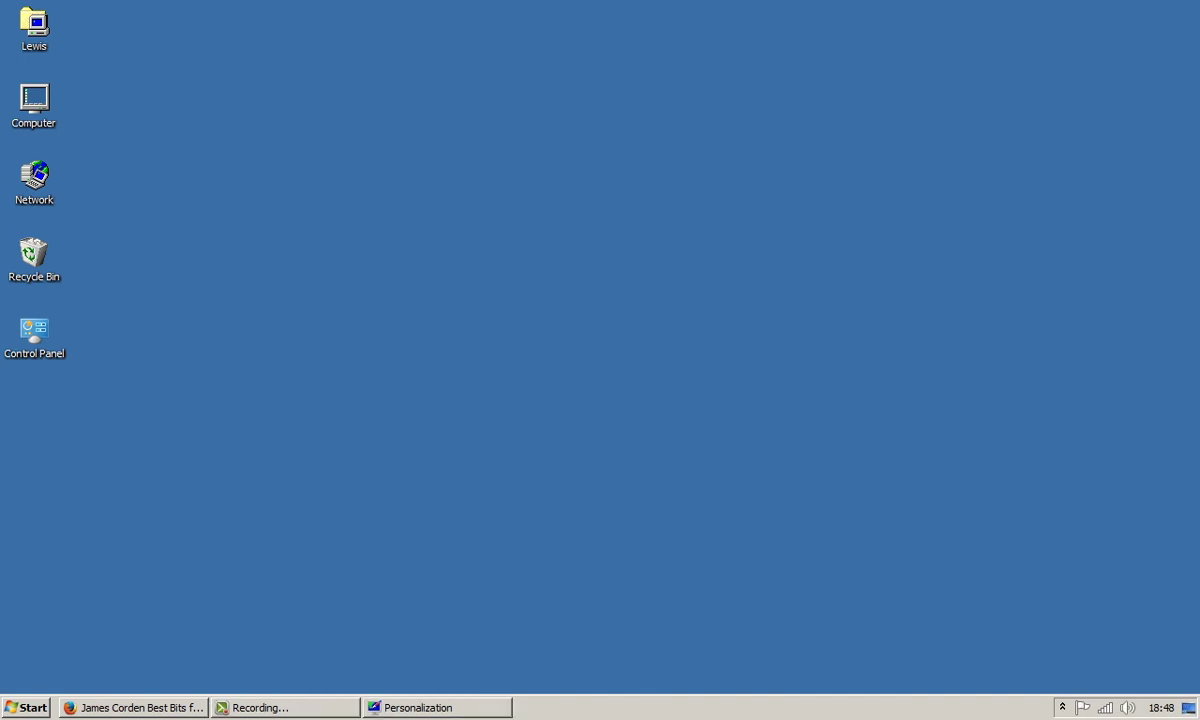
key("super")
key("Escape")
Step: Open the user's personal folder from the desktop to view its window in the classic style, and close it
double_click(34, 28)
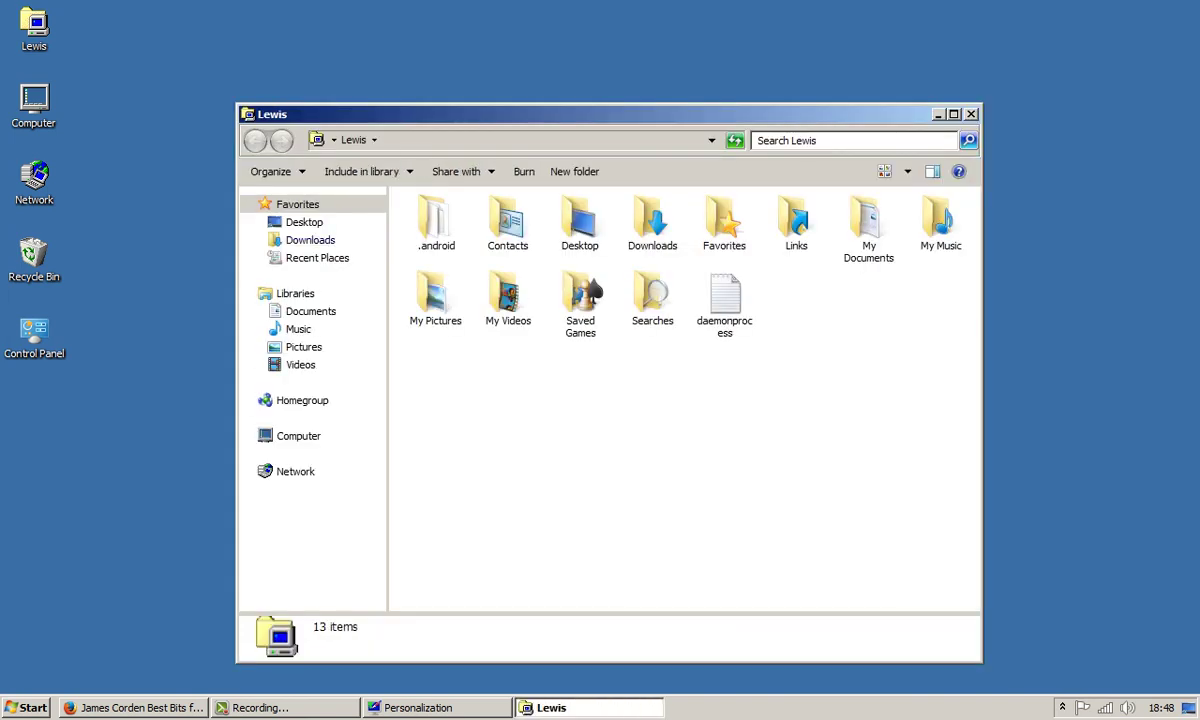
left_click_drag(609, 114, 570, 66)
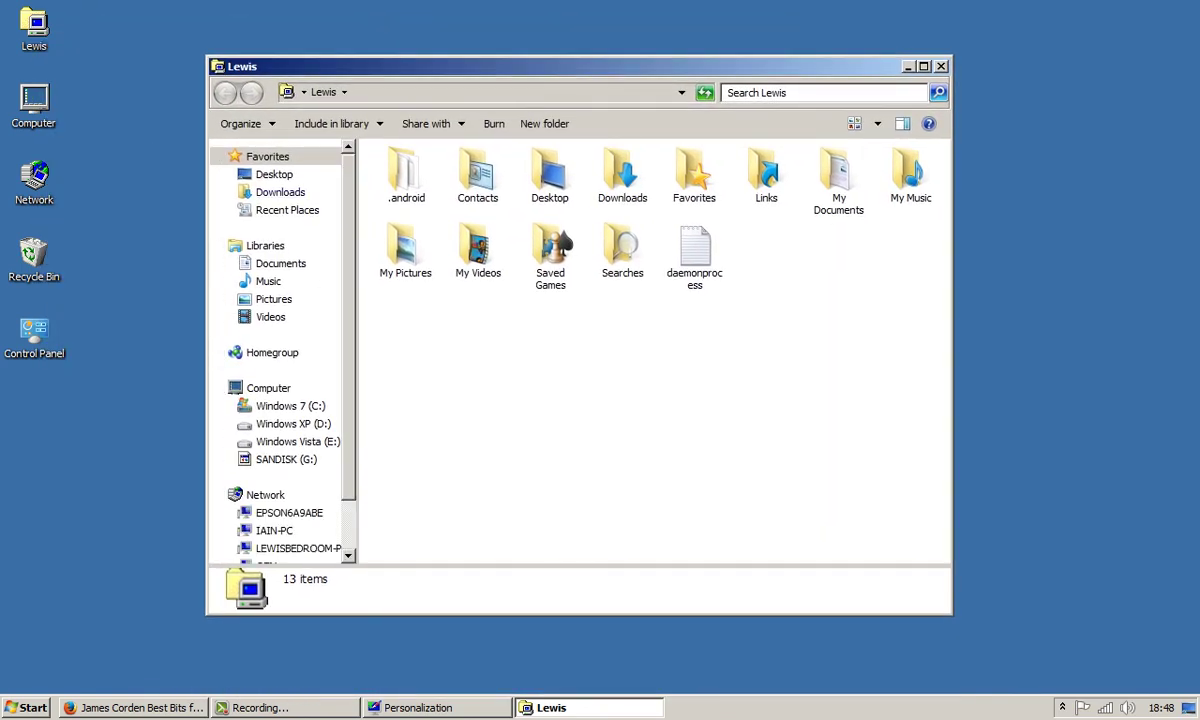
key("alt+F4")
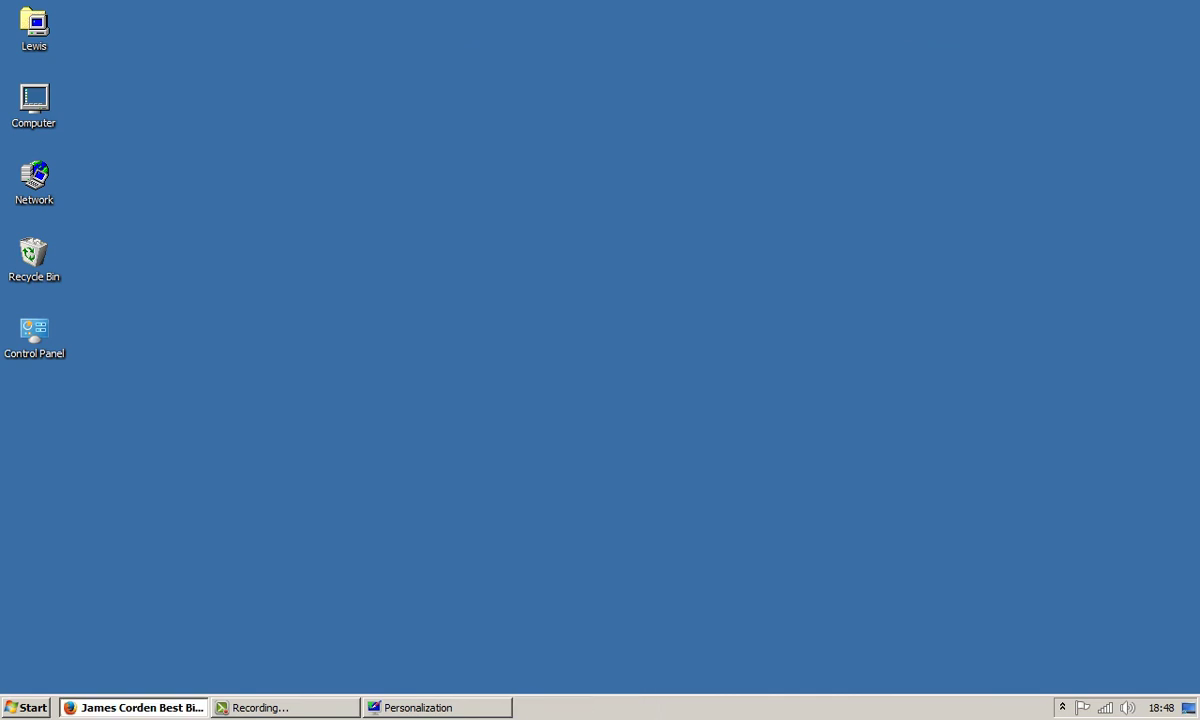